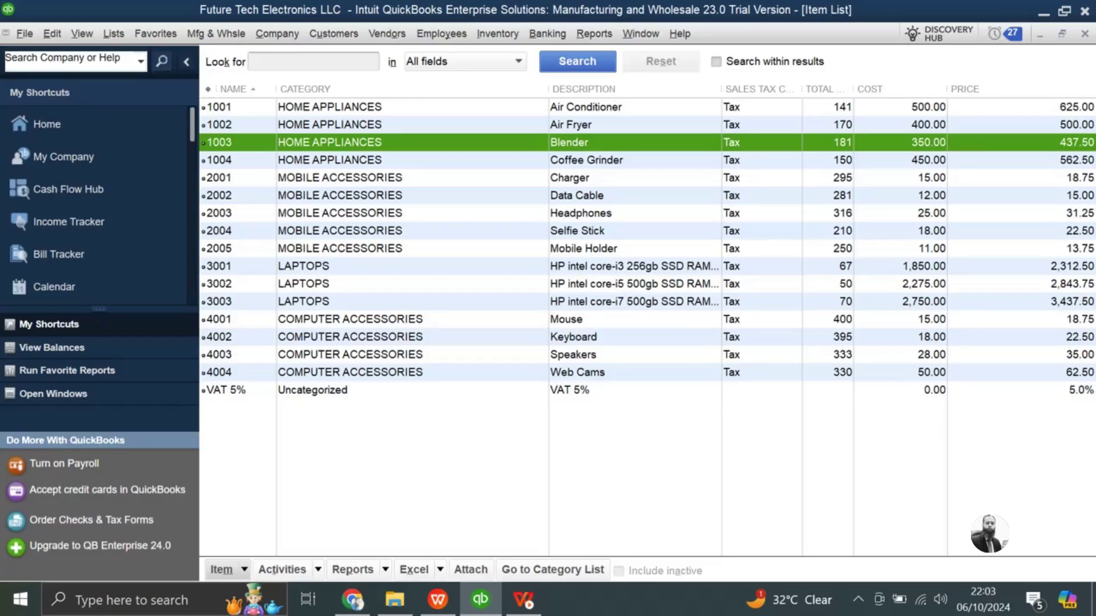
Browse the item list to find the Mouse and Keyboard 4002 items
left_click(344, 125)
key("Down")
key("Down")
key("Down")
key("Down")
key("Down")
key("Down")
key("Up")
key("Up")
key("4")
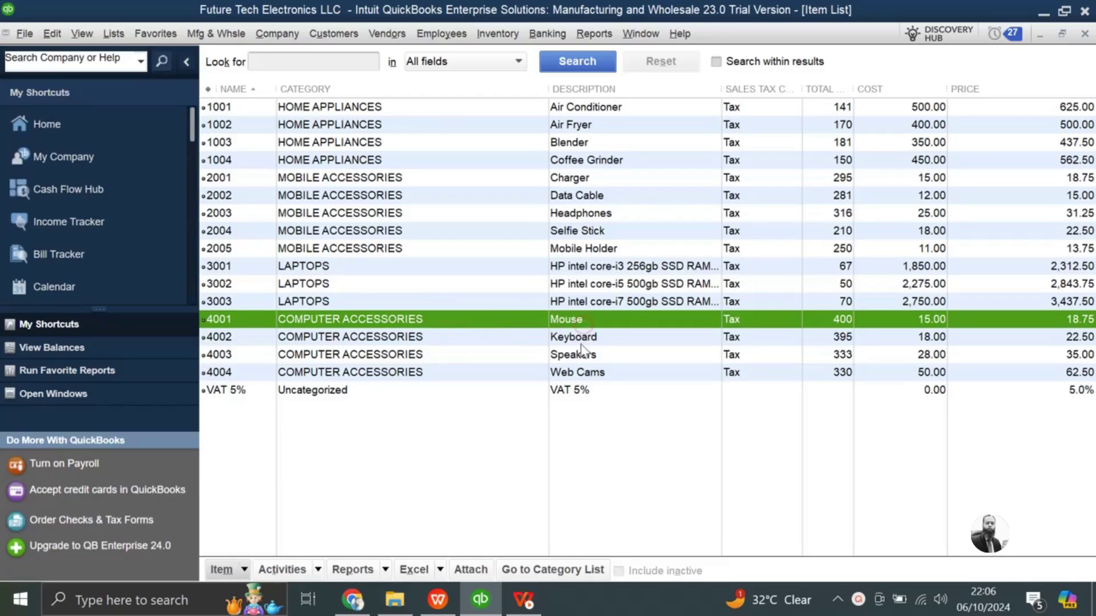
left_click(581, 343)
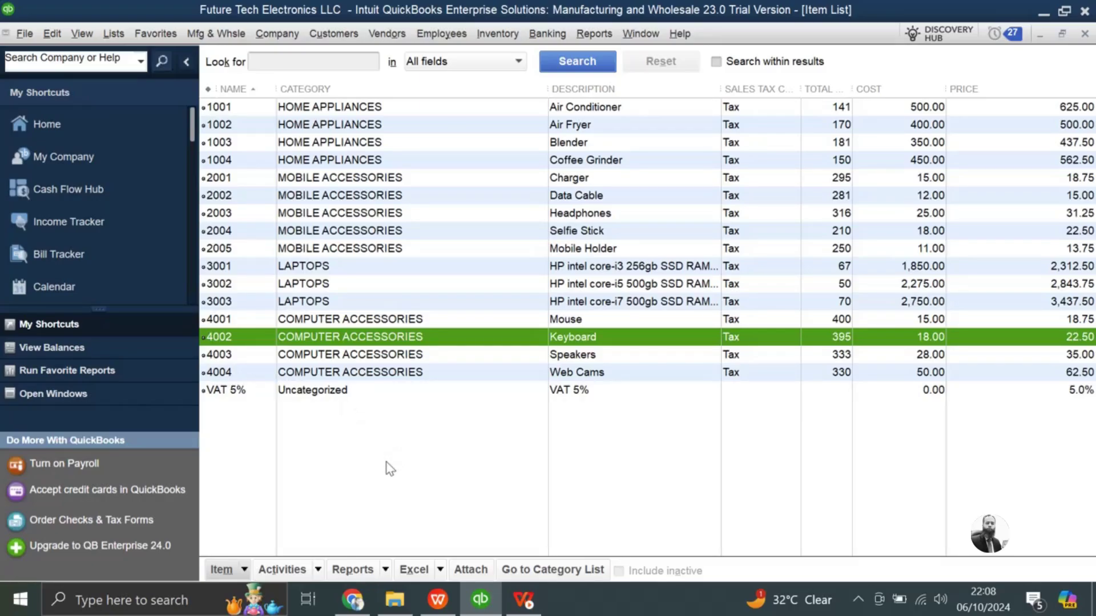
Open Inventory > Build Assemblies and list the available assembly items
left_click(494, 39)
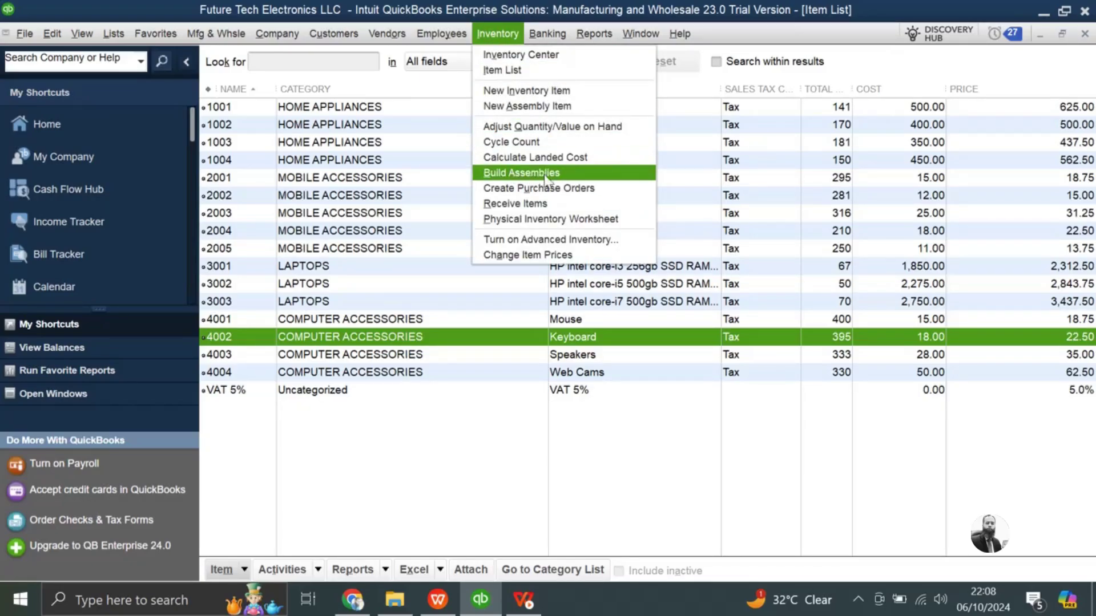
left_click(566, 180)
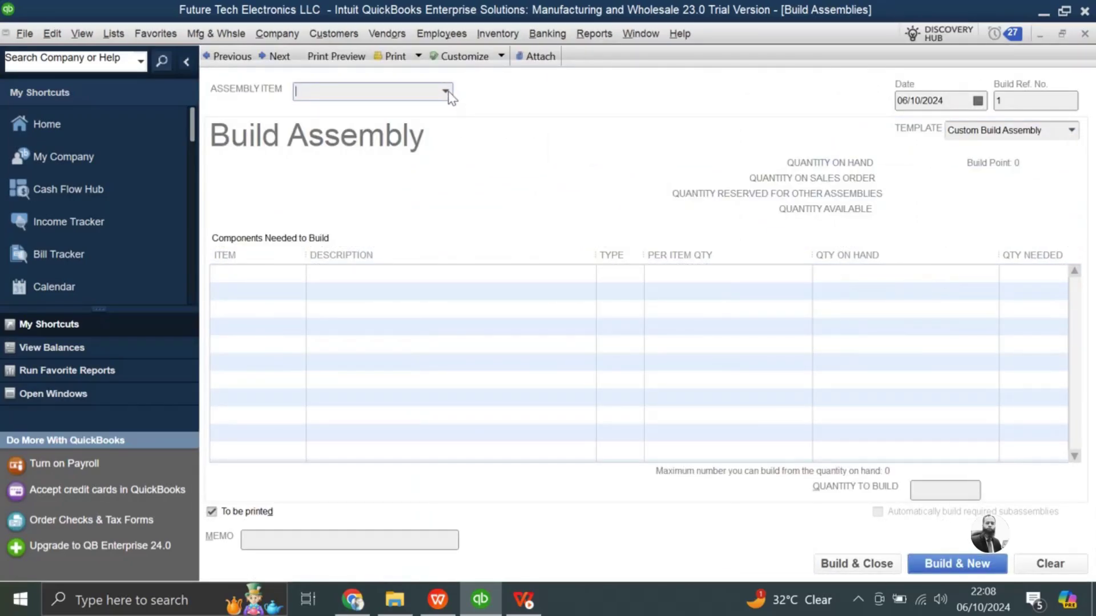
left_click(445, 92)
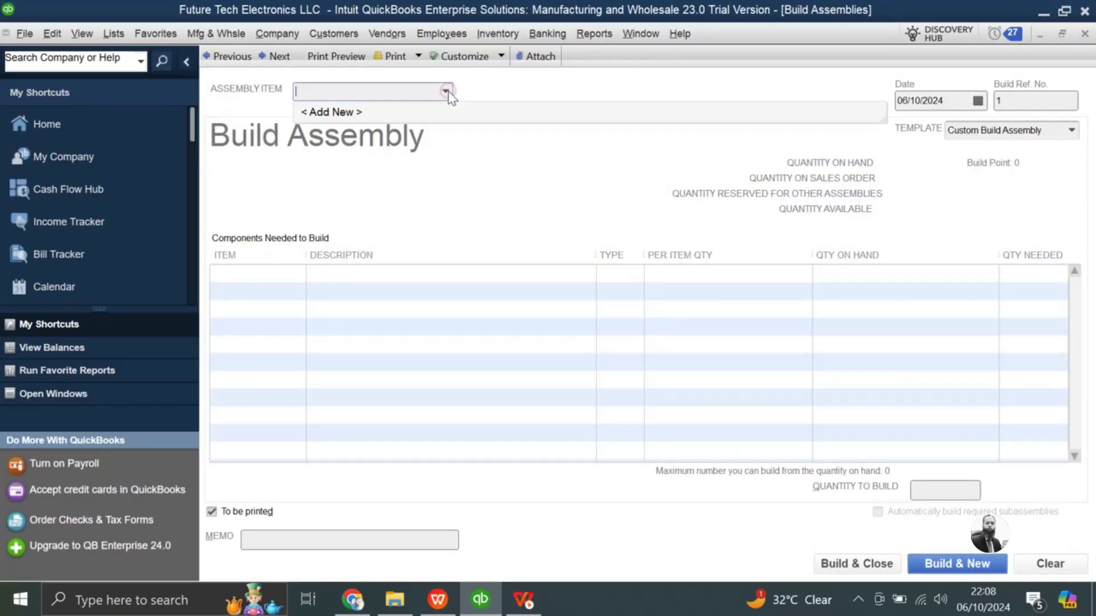
Add a new Inventory Assembly item numbered 4005 in category COMPUTER ACCESSORIES
left_click(347, 113)
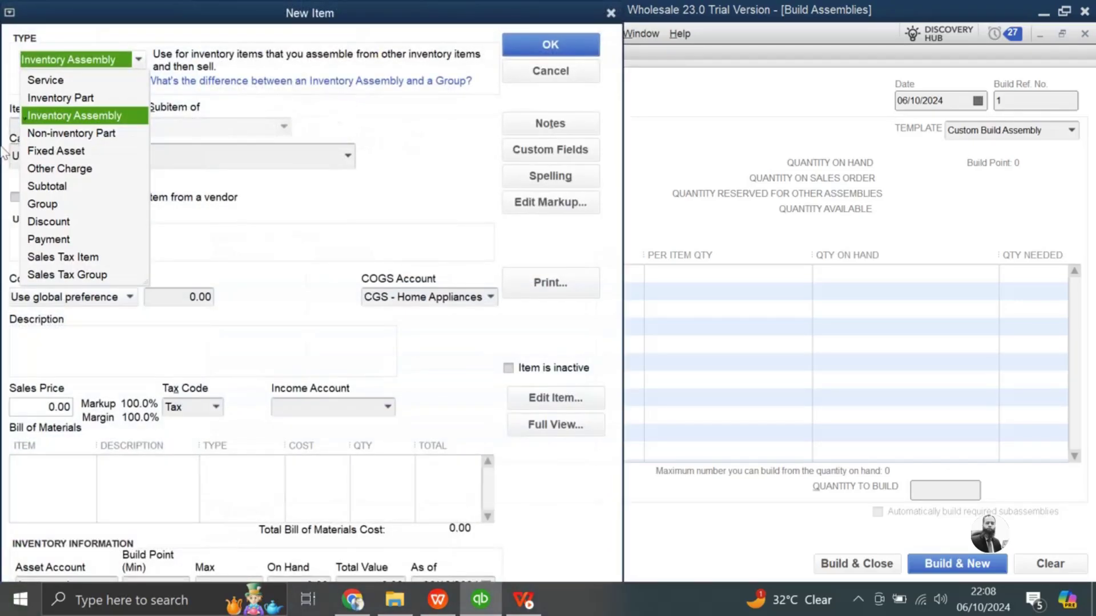
left_click(65, 115)
left_click(59, 129)
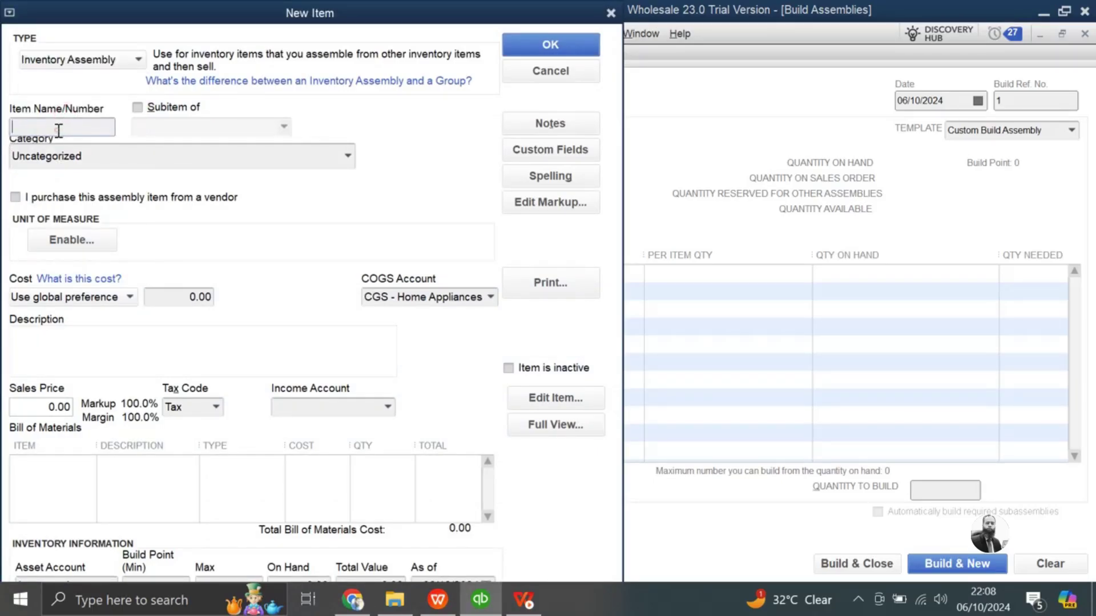
type("4005")
left_click(347, 161)
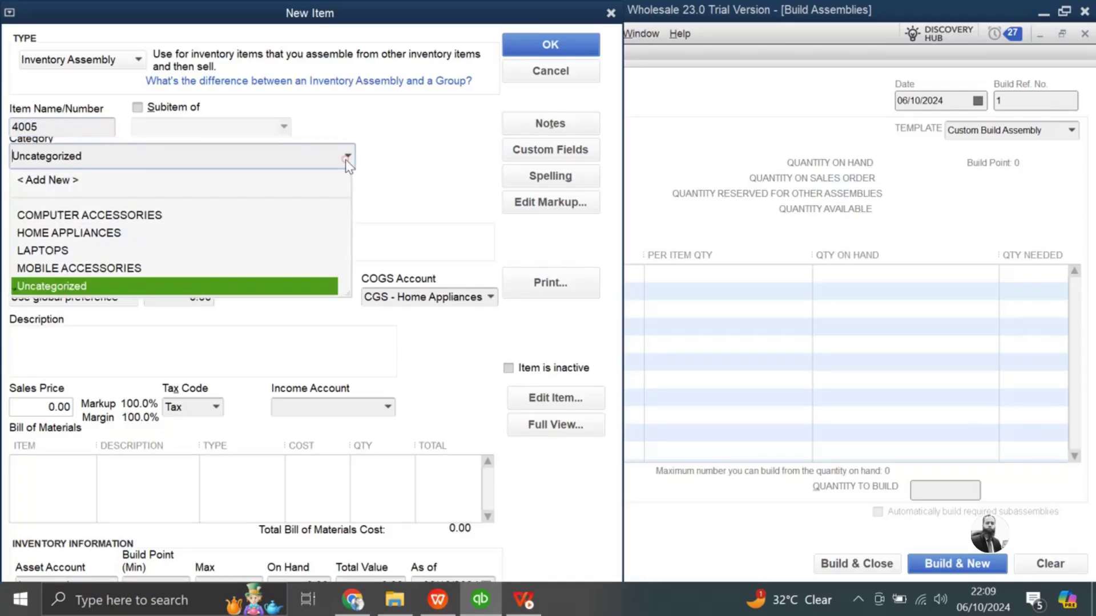
left_click(140, 214)
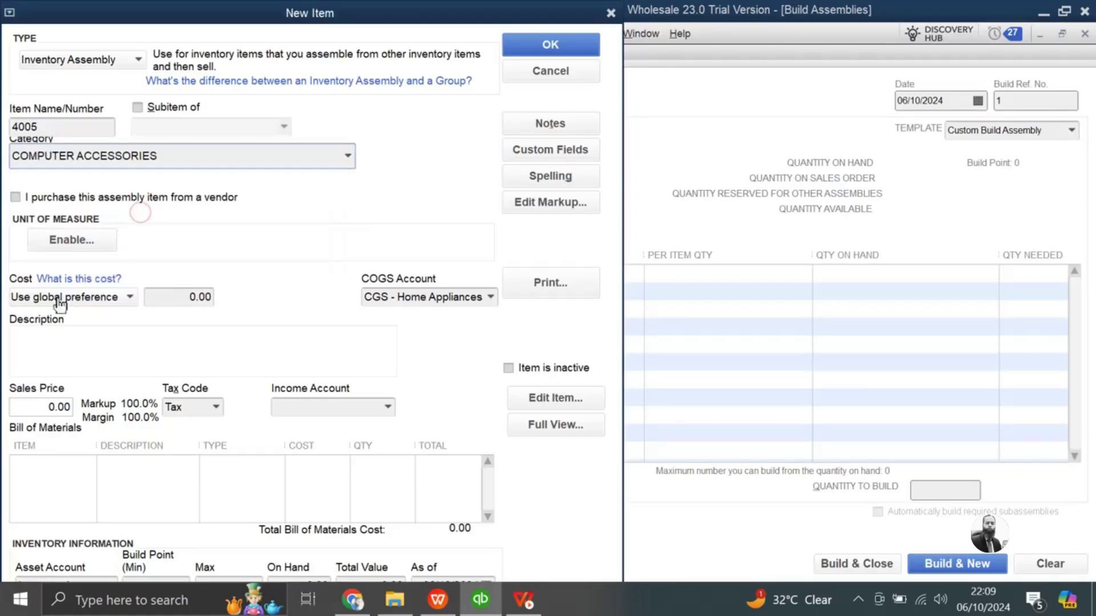
Describe it as 'Keyboard plus Mouse' with income account Sales - Computer Accessories
left_click(102, 335)
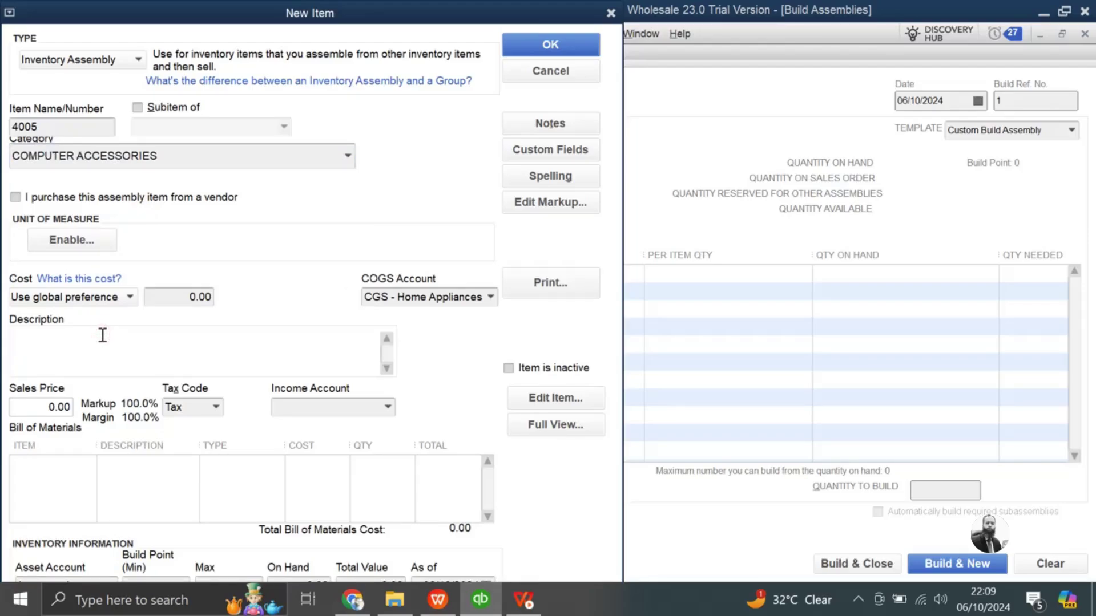
type("Keyboard plus Mouse")
left_click(388, 407)
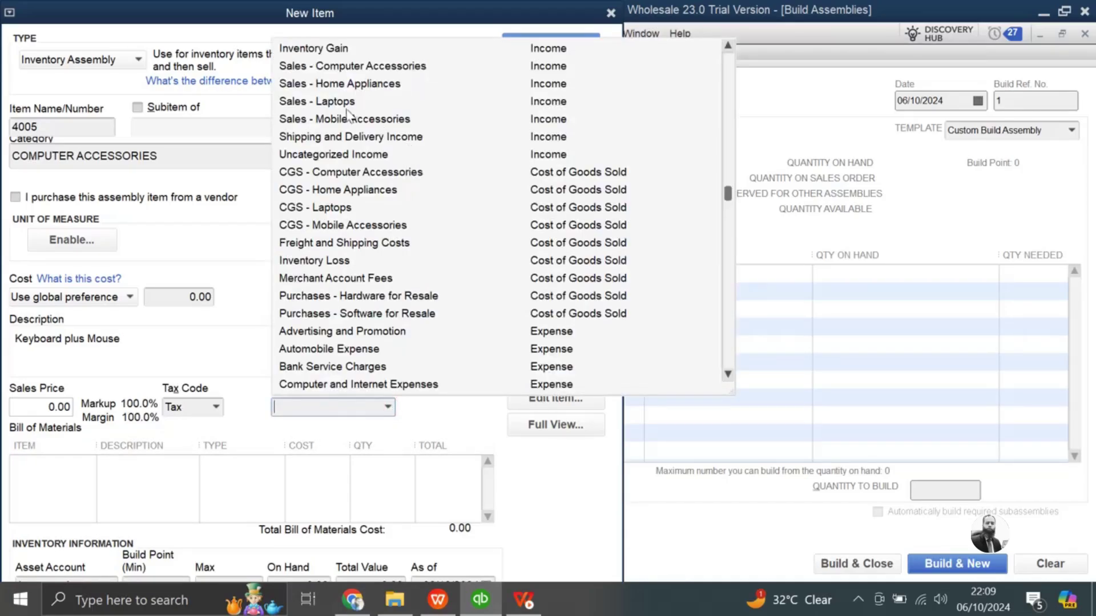
left_click(352, 66)
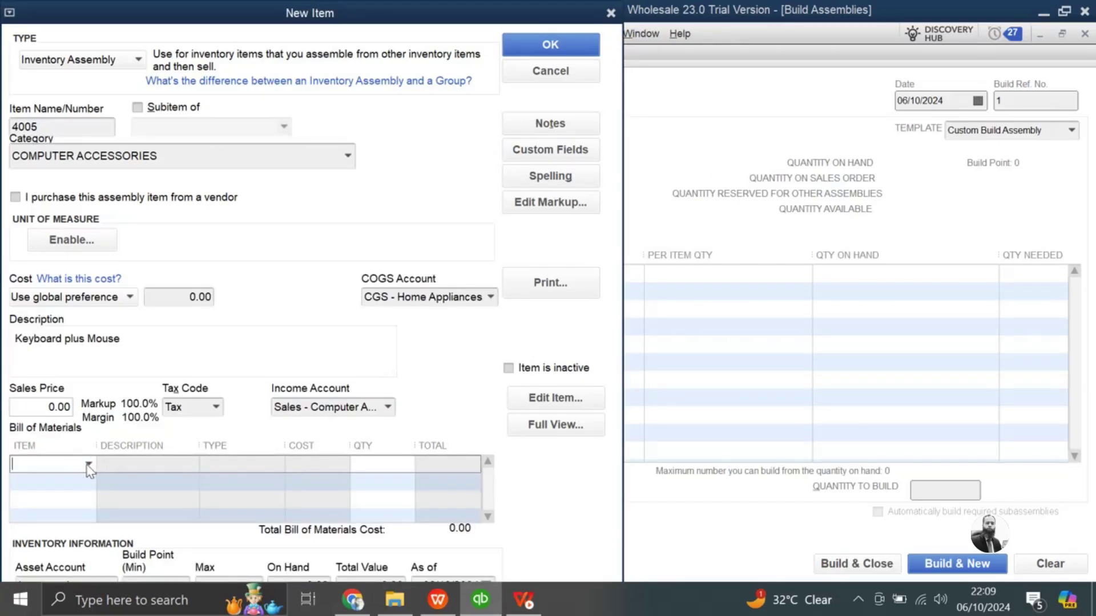
Add Mouse 4001 and Keyboard 4002 as the assembly's bill-of-materials components
left_click(88, 463)
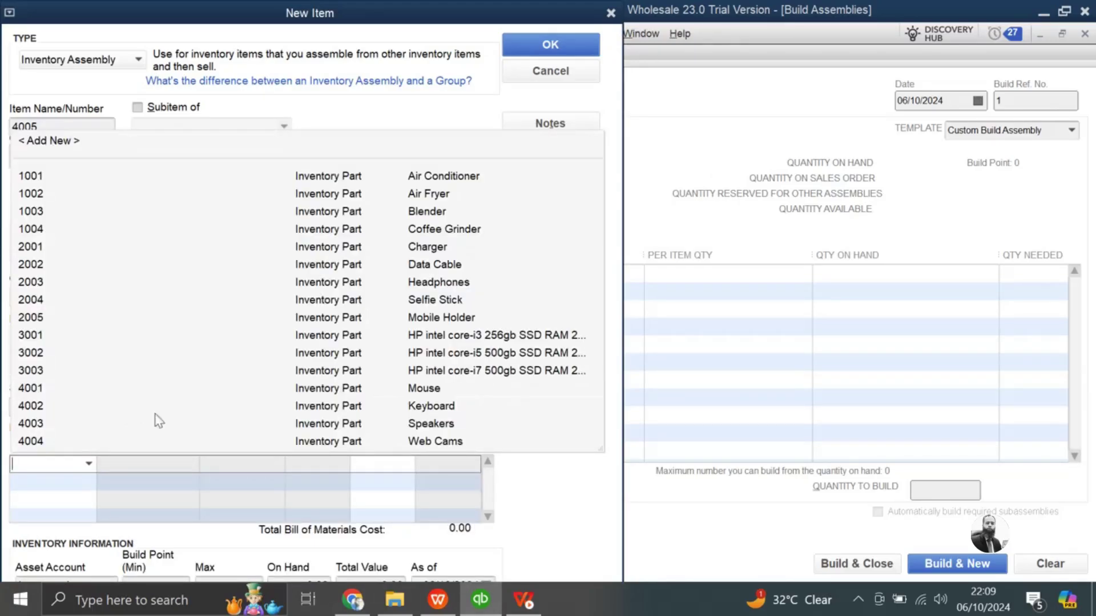
left_click(428, 392)
left_click(48, 480)
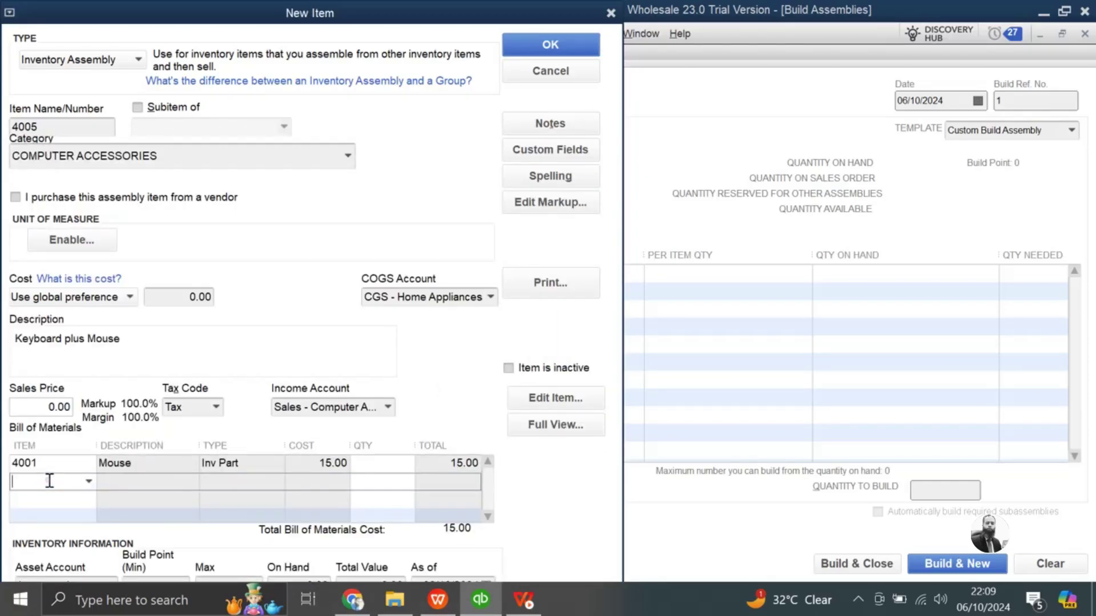
left_click(88, 482)
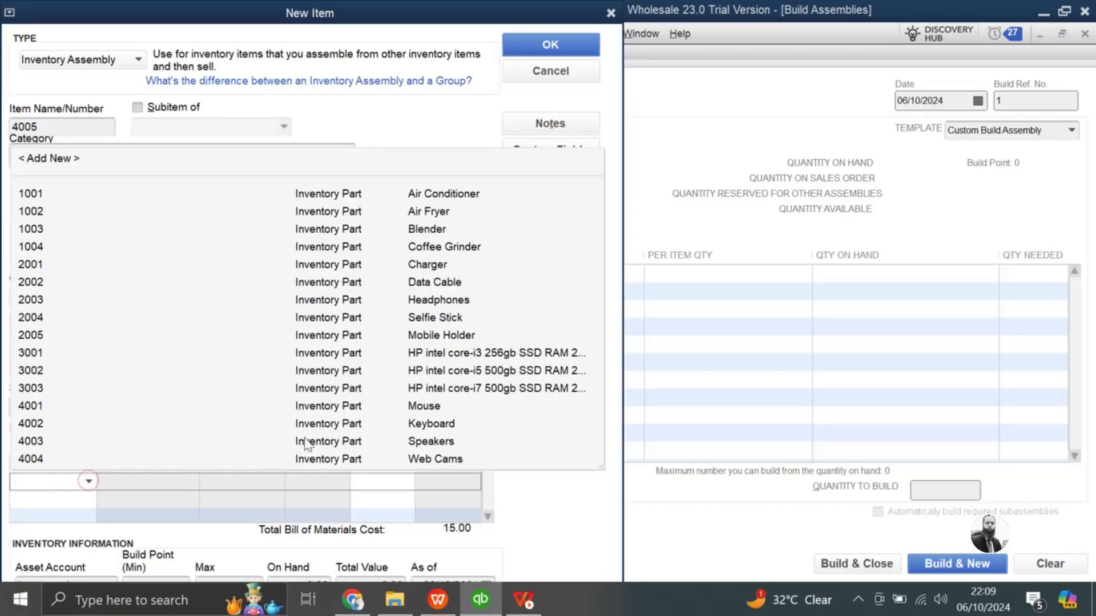
left_click(448, 428)
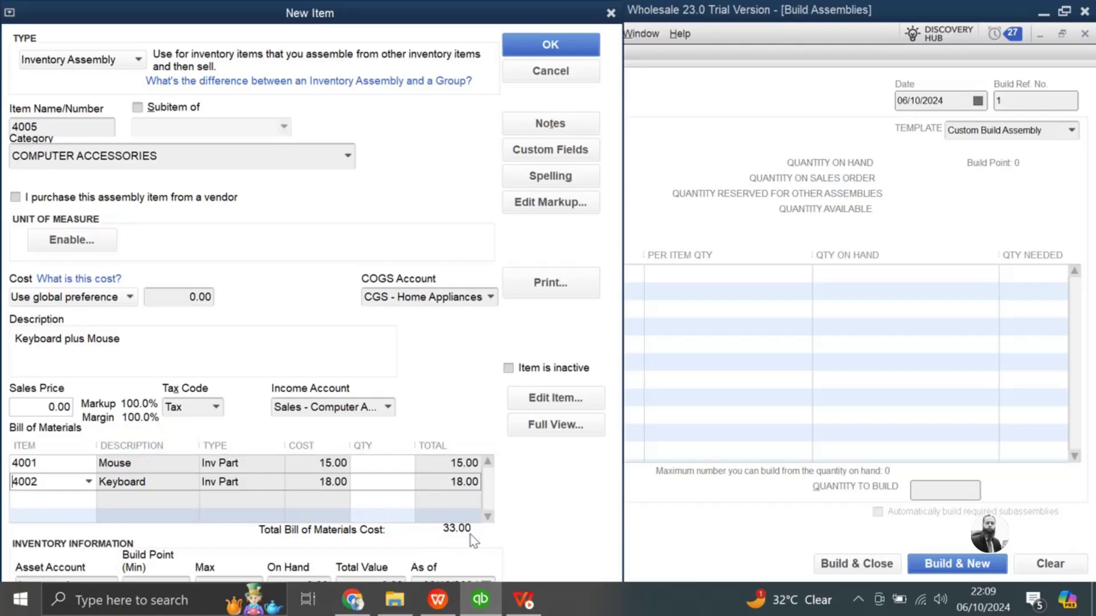
Set the sales price to 45.00 and save item 4005
left_click(41, 406)
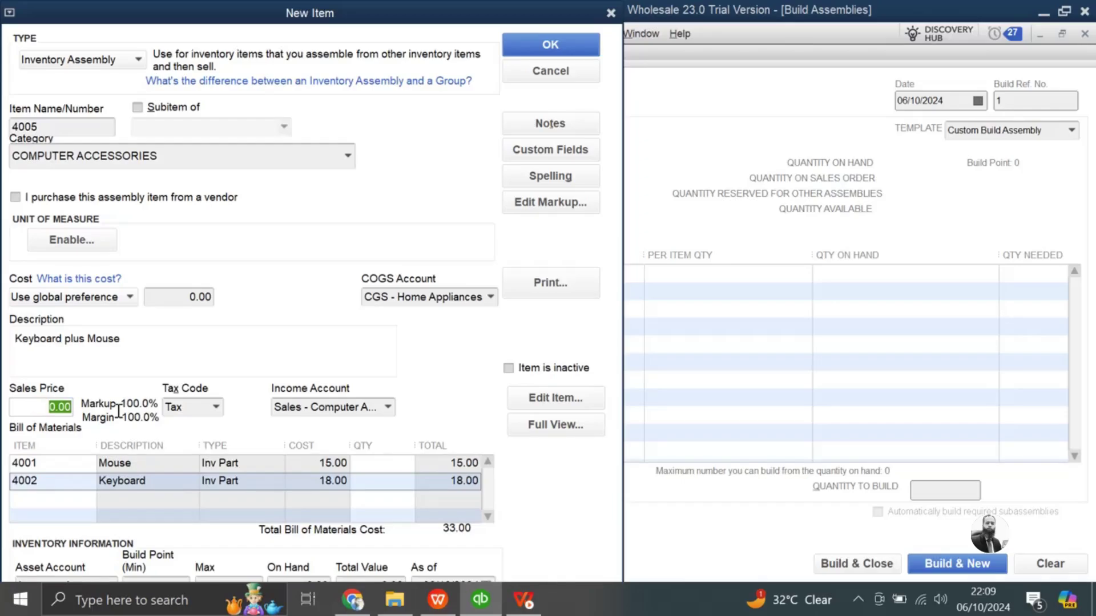
type("45")
key("Tab")
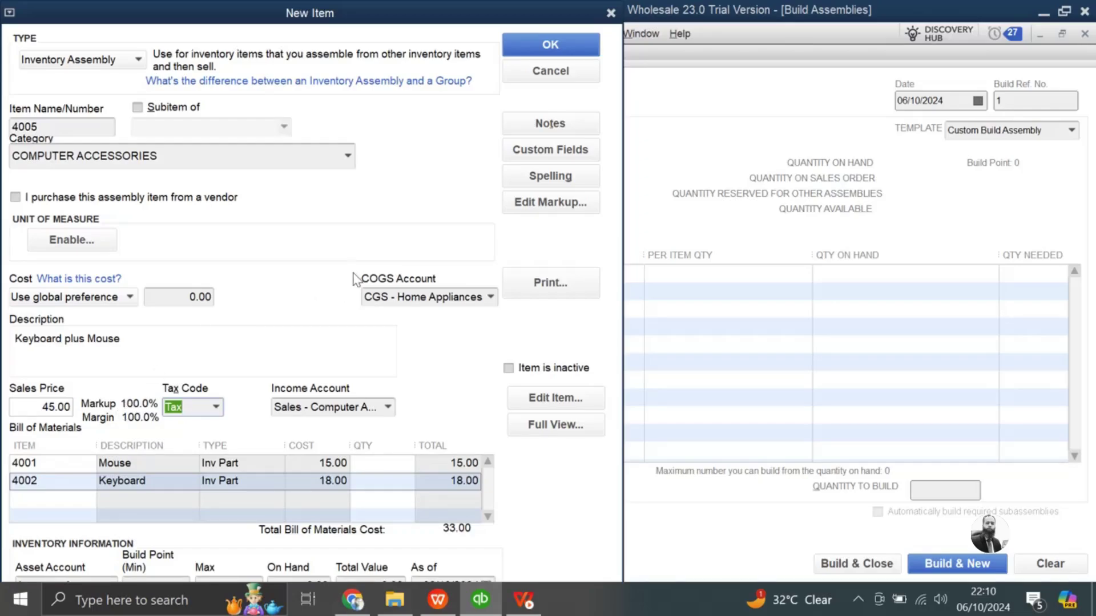
left_click(568, 51)
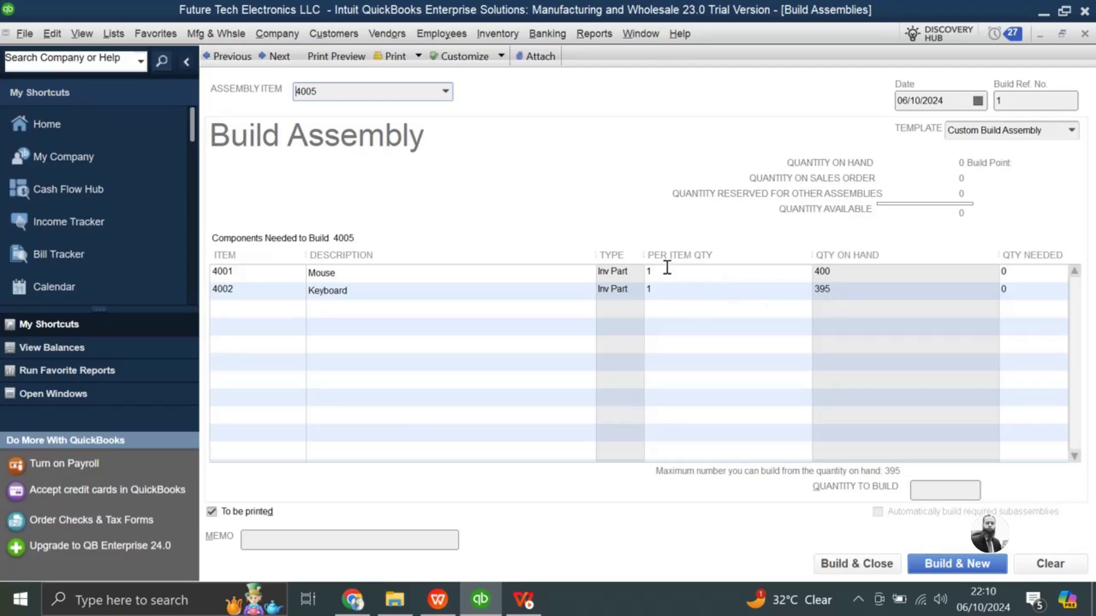
Enter a build quantity of 100 for assembly 4005, then change it to 500
left_click(939, 492)
type("100")
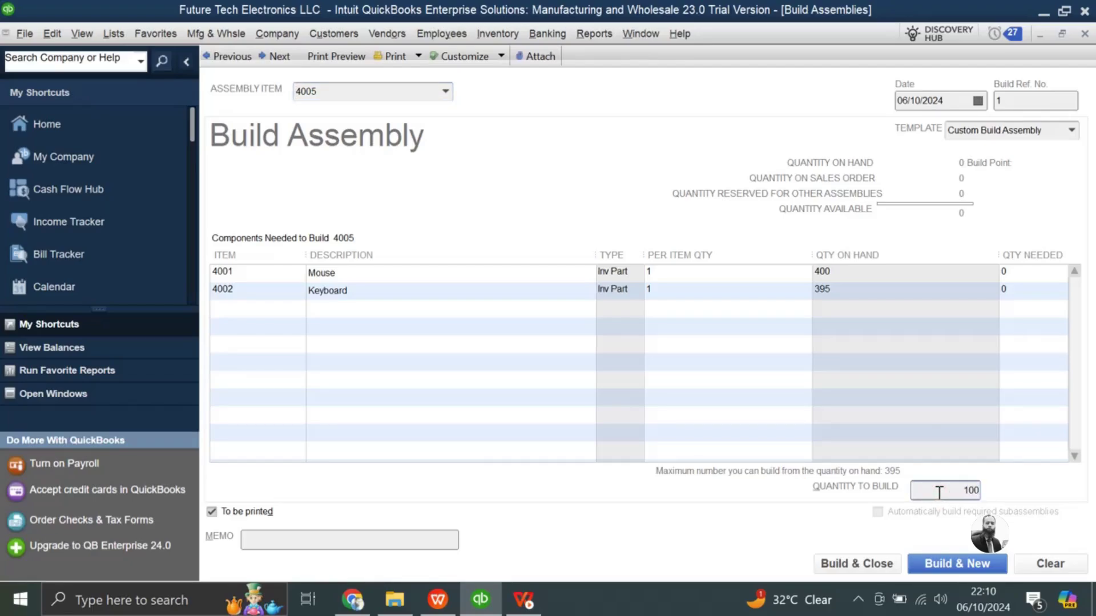
key("Tab")
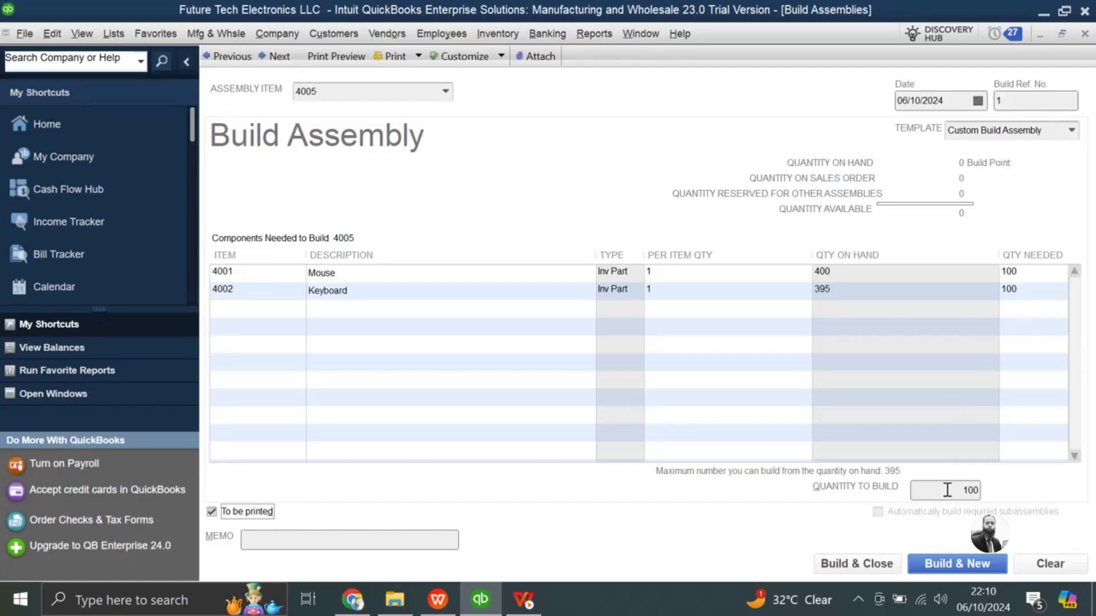
left_click_drag(949, 492, 1059, 494)
type("500")
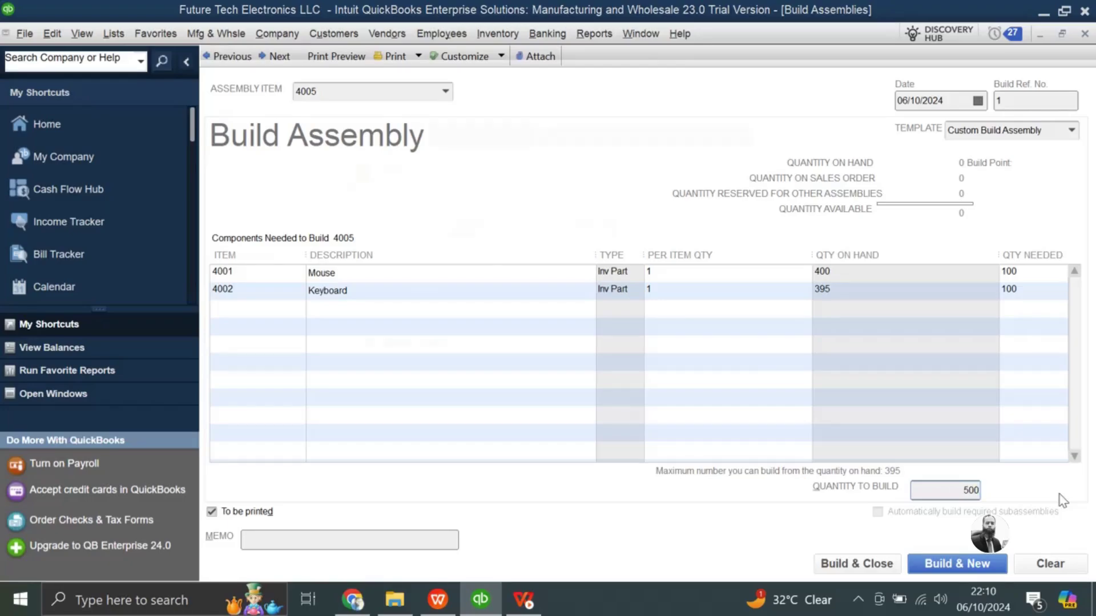
key("Return")
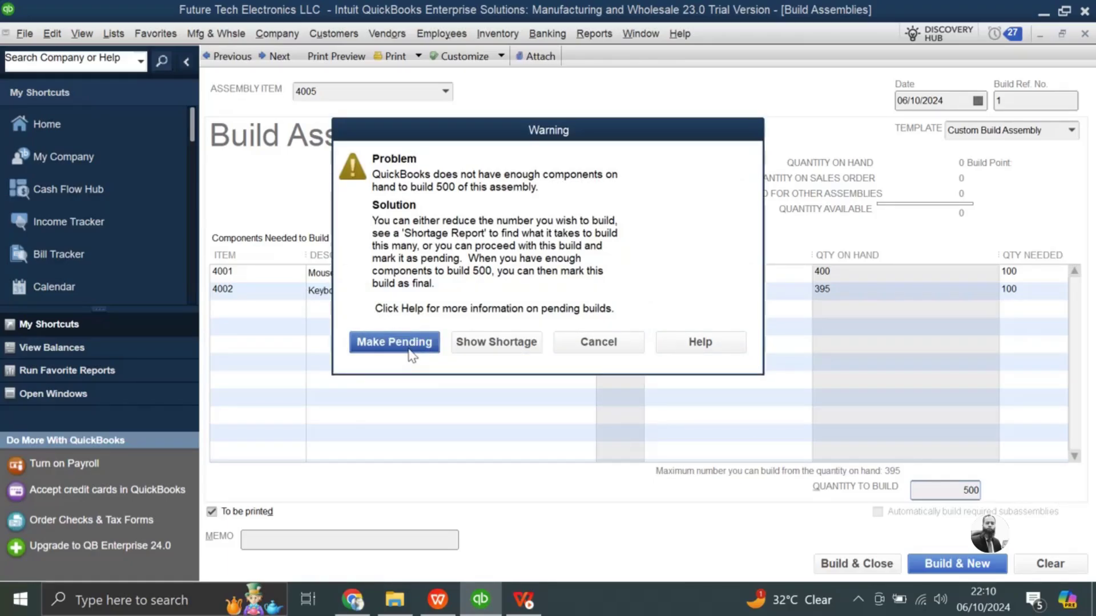
Show the component shortage for building 500 units and dismiss the notice
left_click(496, 344)
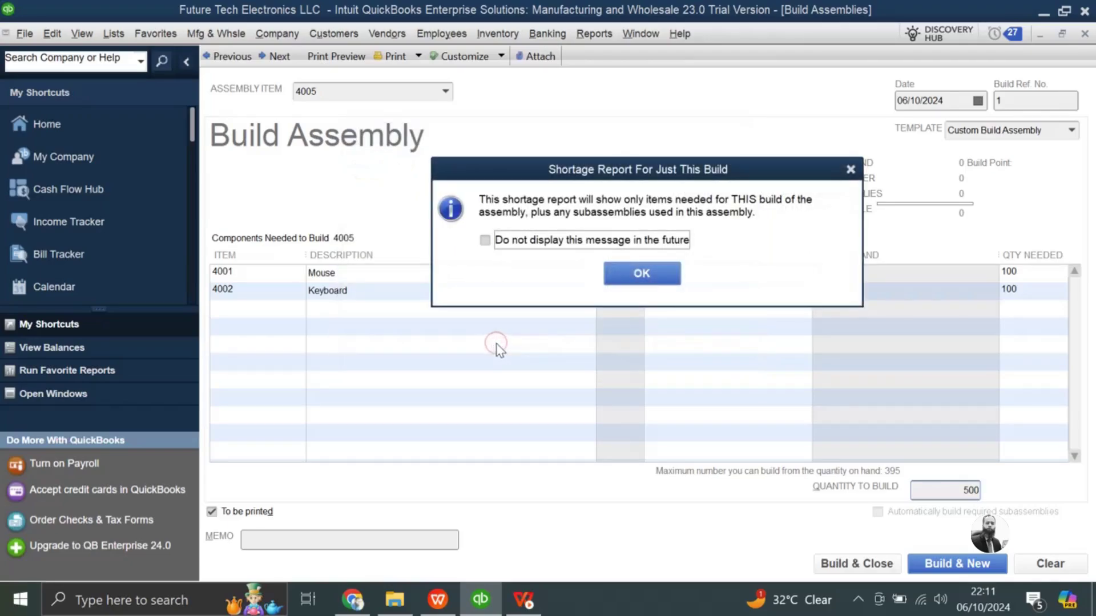
left_click(641, 274)
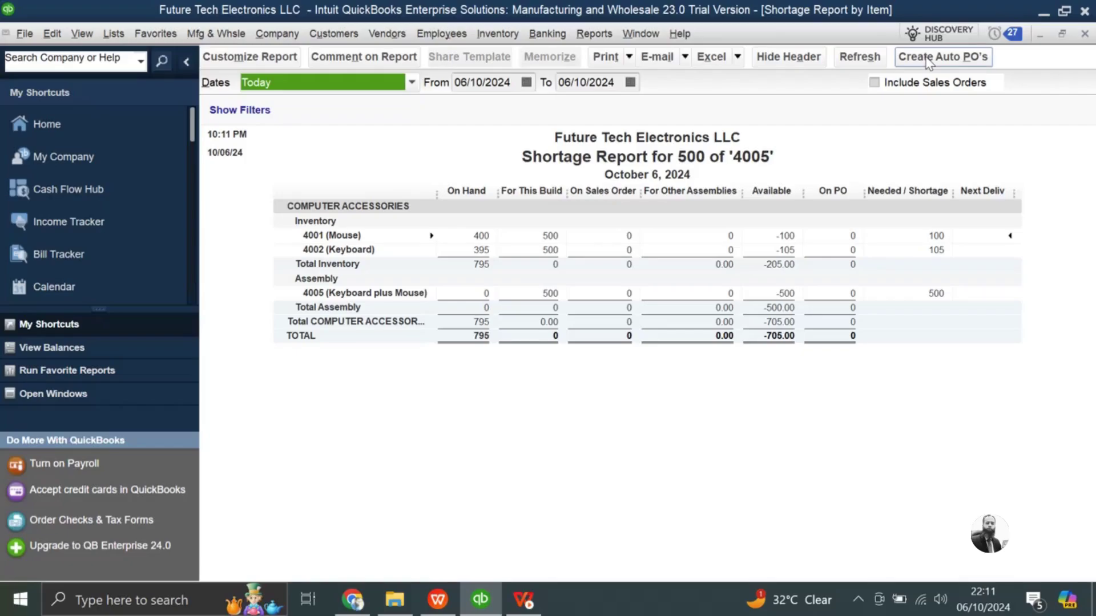
Close the shortage report, lower the 500 build quantity to 100, and build
left_click(1085, 33)
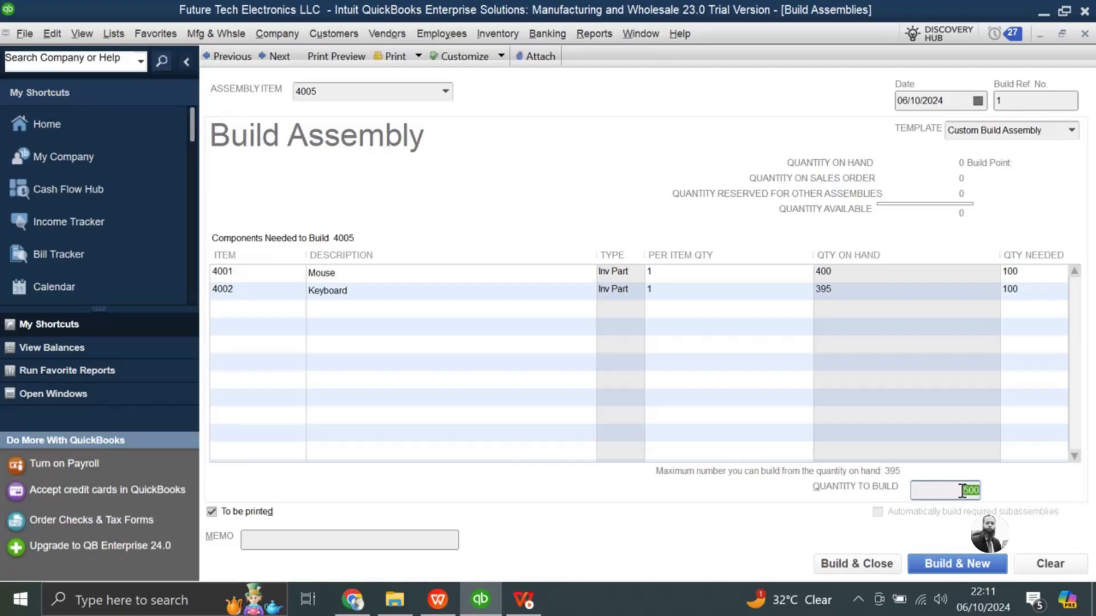
left_click(963, 490)
double_click(967, 490)
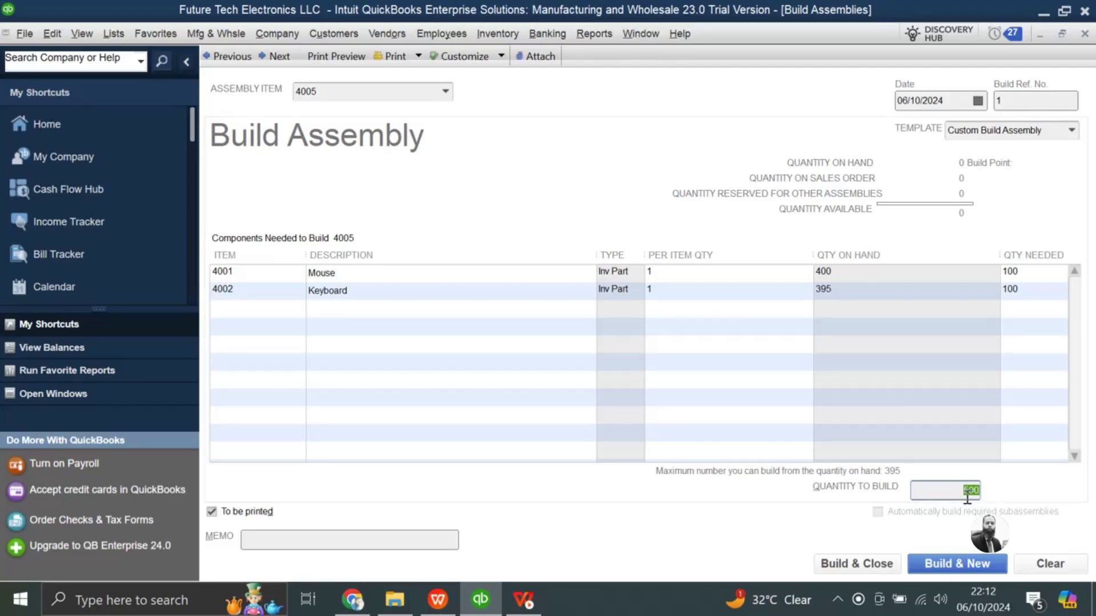
type("400")
left_click(873, 564)
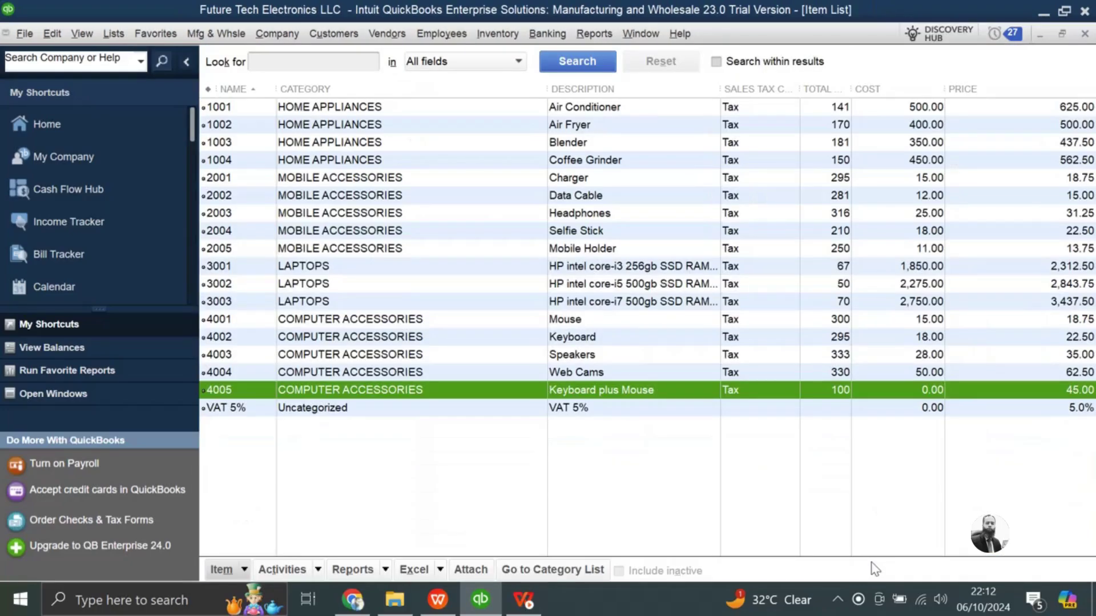
Run the Inventory Valuation Summary report to confirm 100 units of 4005
left_click(589, 36)
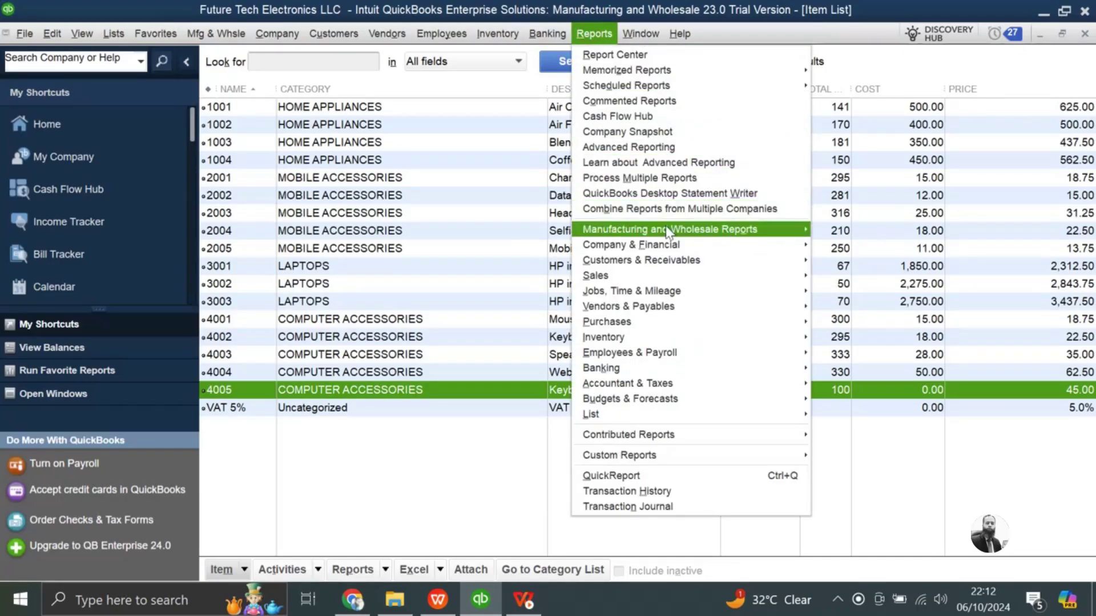
mouse_move(662, 339)
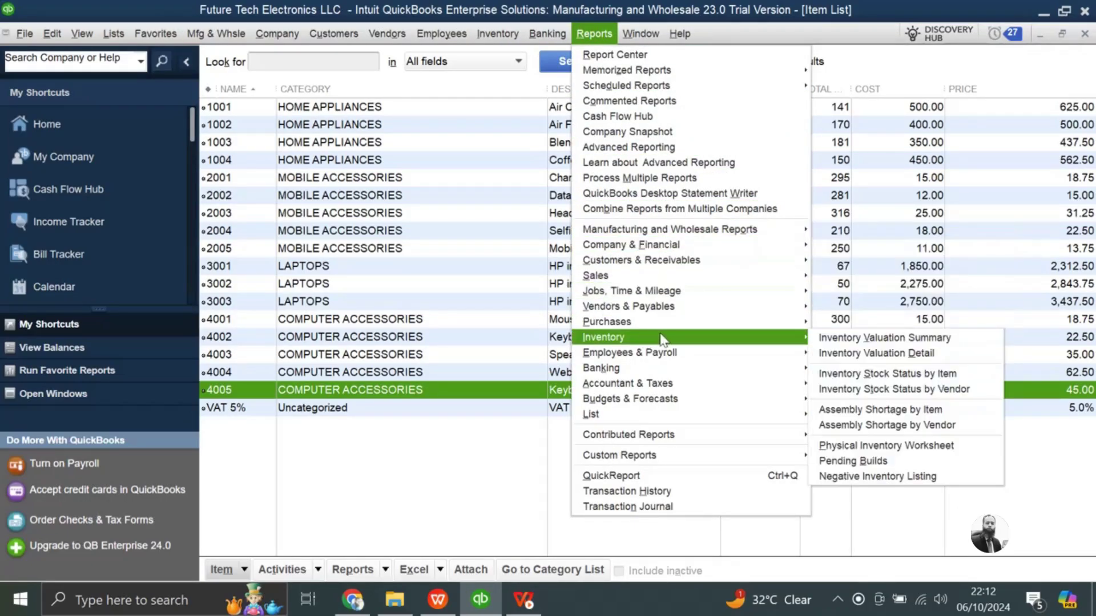
left_click(829, 339)
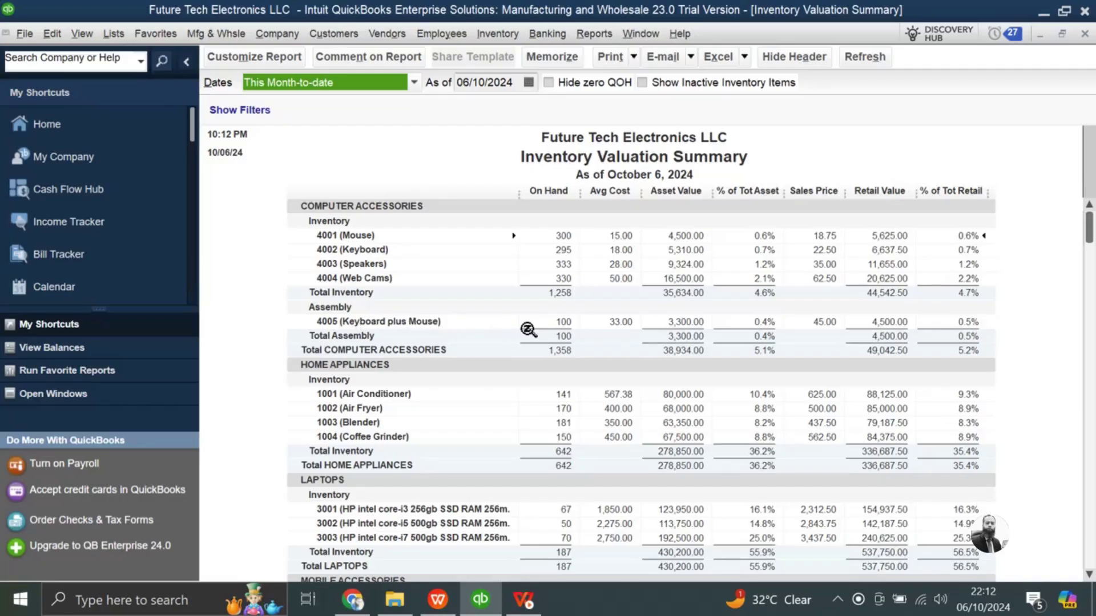
left_click(564, 324)
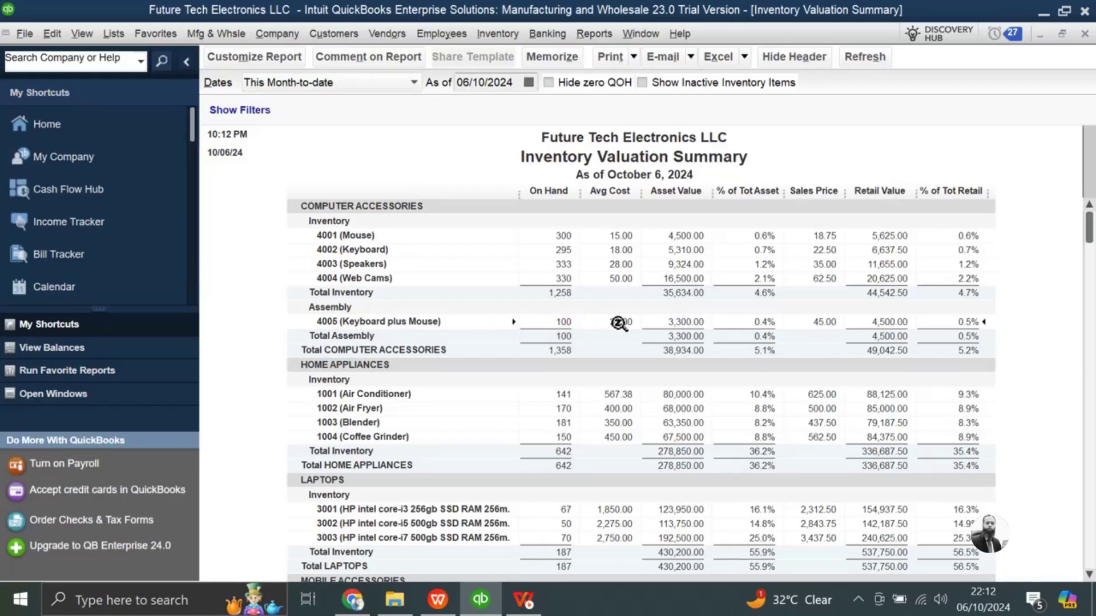
left_click(621, 236)
left_click(621, 249)
double_click(818, 324)
left_click(615, 317)
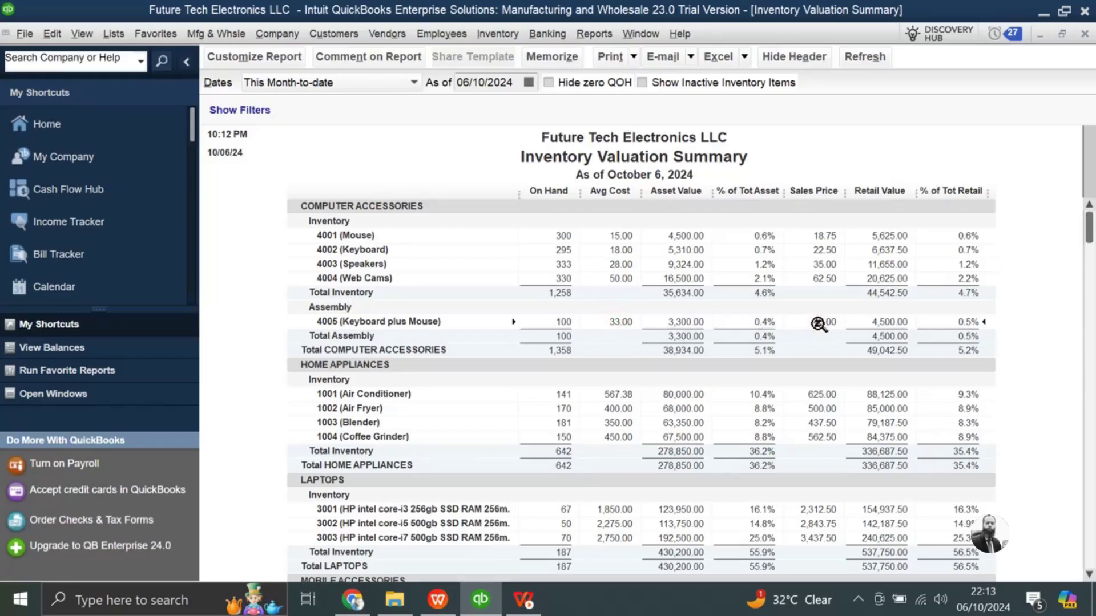